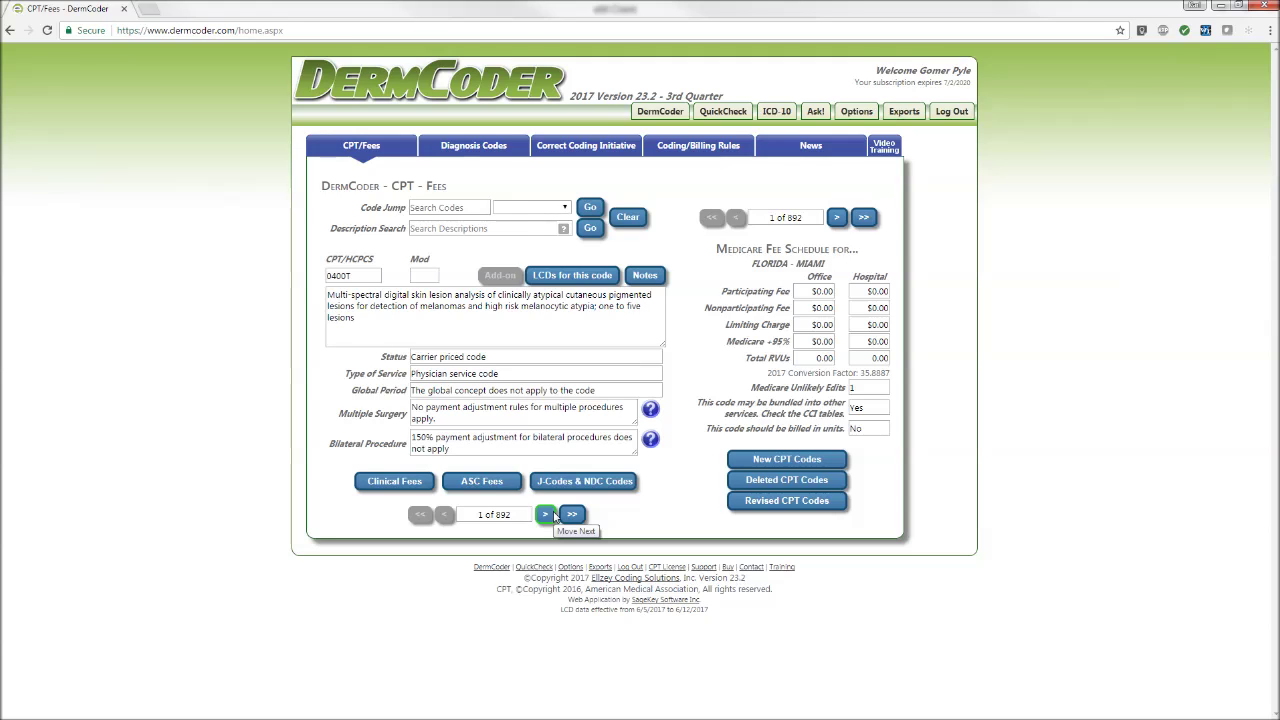
# Step: Move to the last CPT record, and look up CPT code 14060 to view its fees
pyautogui.click(567, 516)
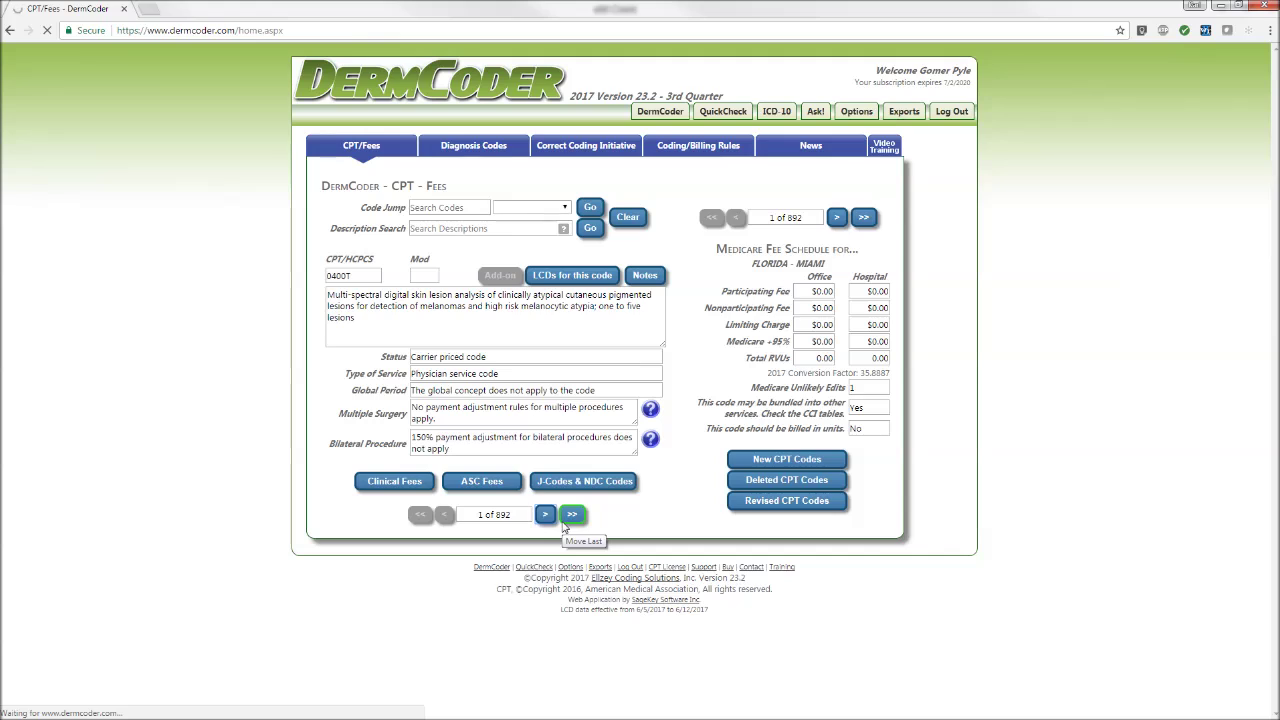
pyautogui.click(582, 521)
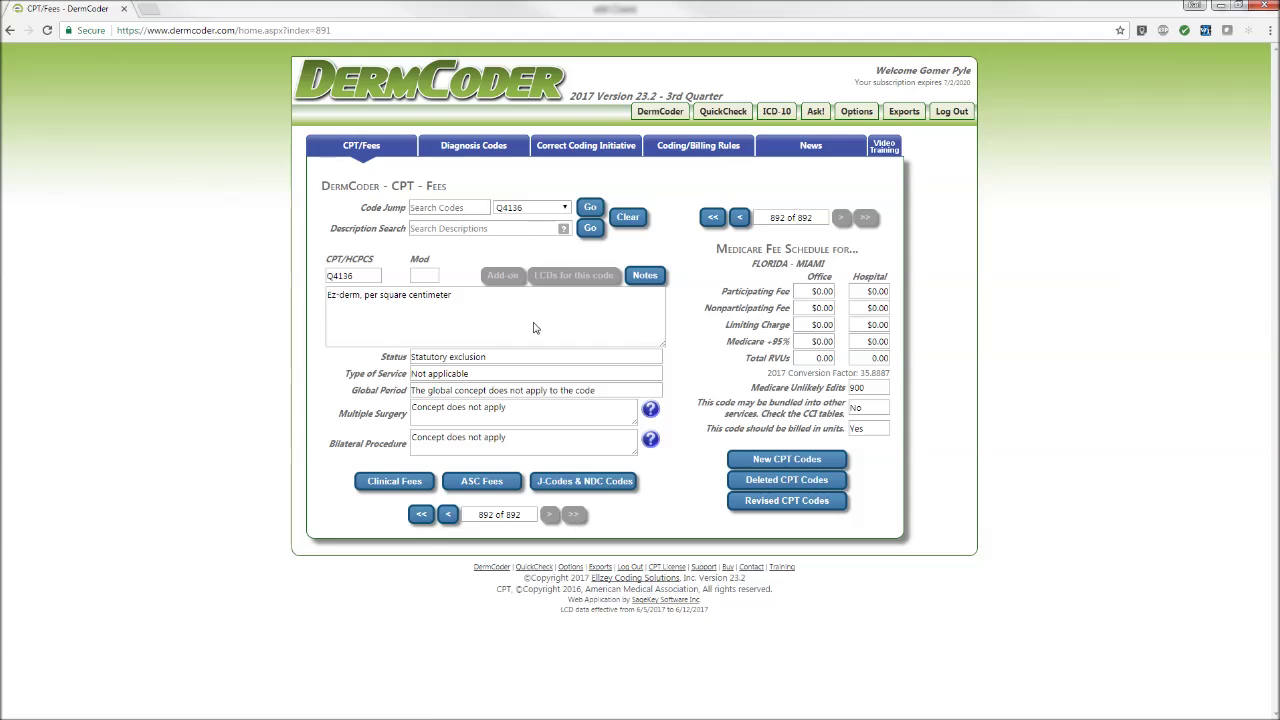
pyautogui.click(440, 207)
pyautogui.write('14060')
pyautogui.click(591, 207)
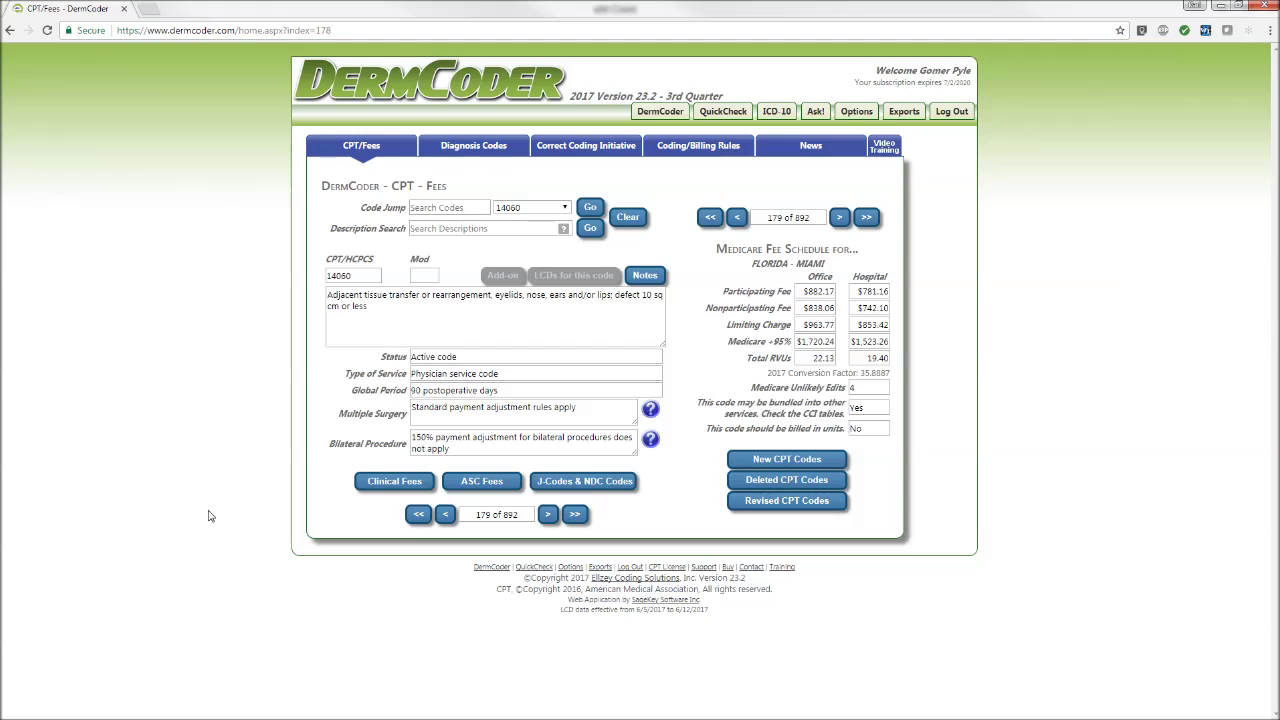
# Step: View the 2017 Clinical Laboratory Fee Schedule and return to the CPT fees page
pyautogui.click(400, 487)
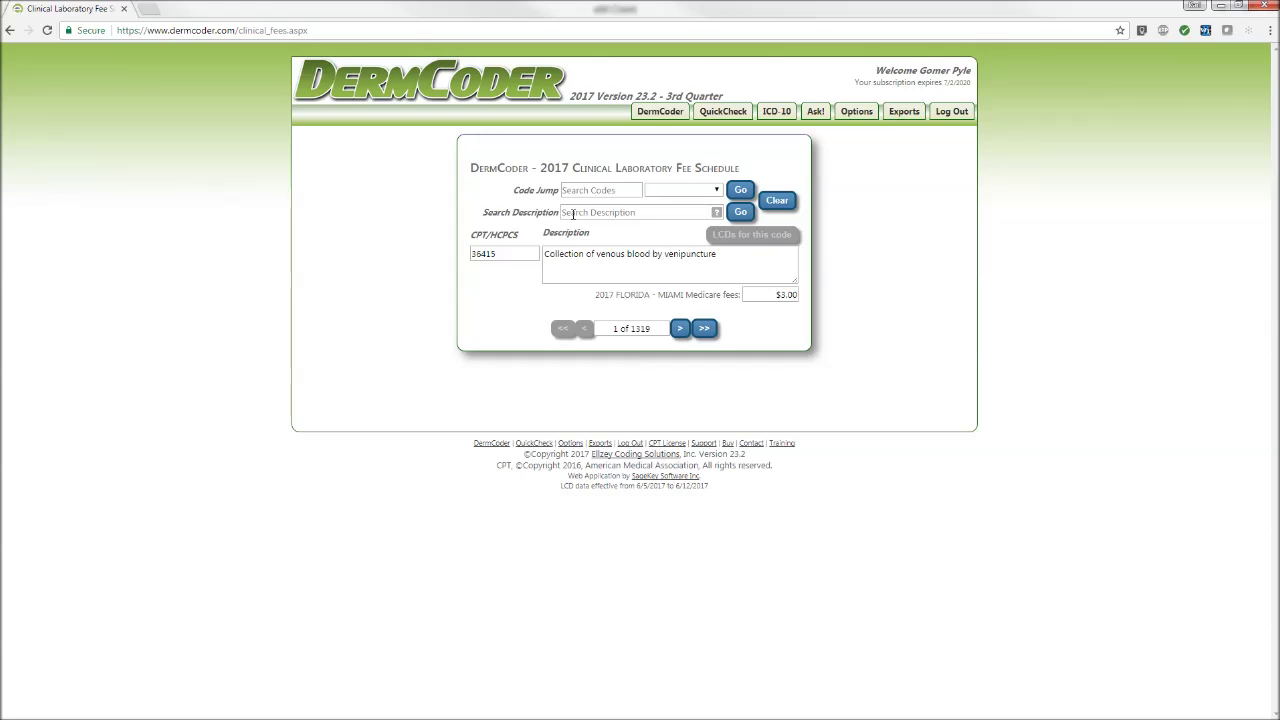
pyautogui.click(663, 118)
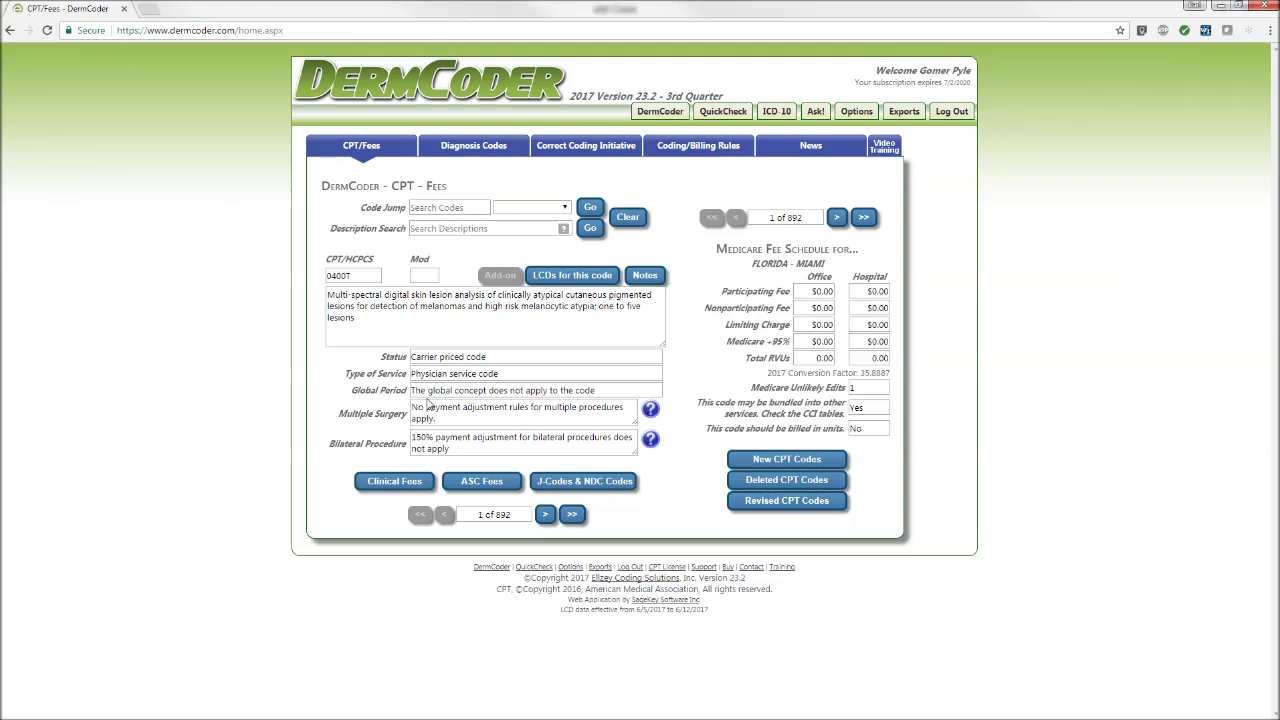
# Step: Look up CPT code 17311, view the details of its Mohs Micrographic Surgery LCD, and return to the CPT fees page
pyautogui.click(420, 207)
pyautogui.write('17311')
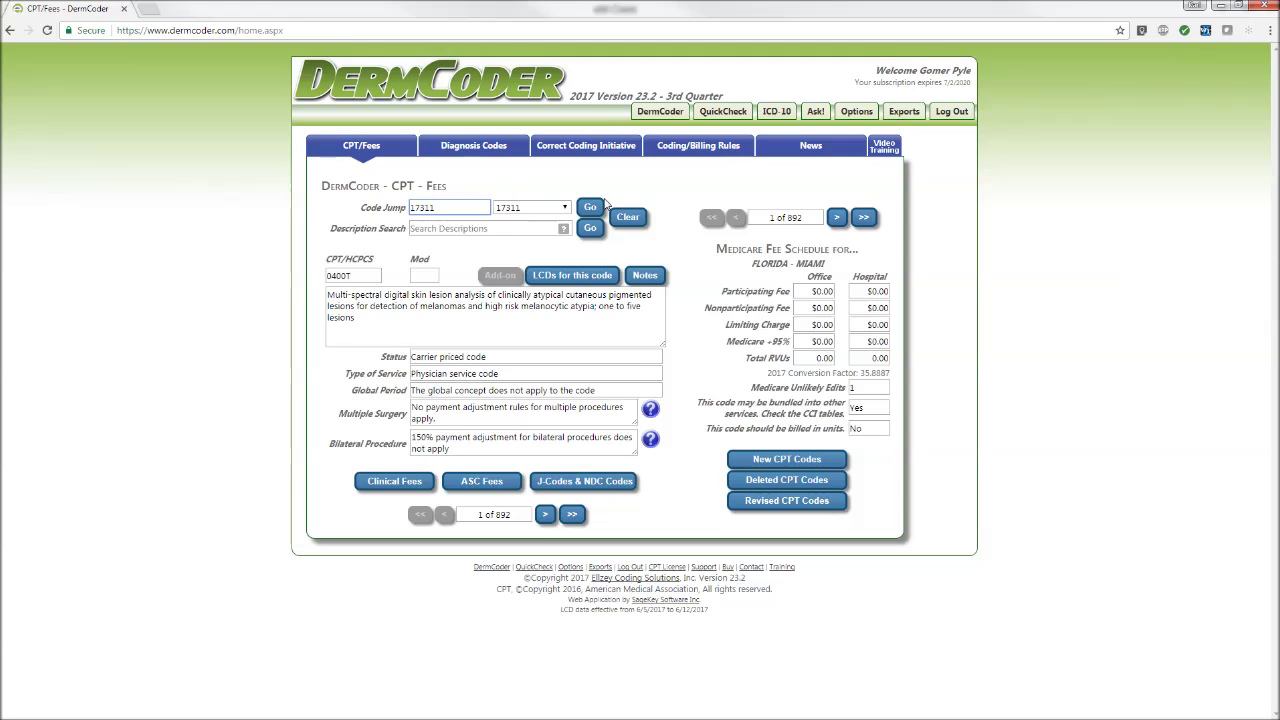
pyautogui.click(591, 207)
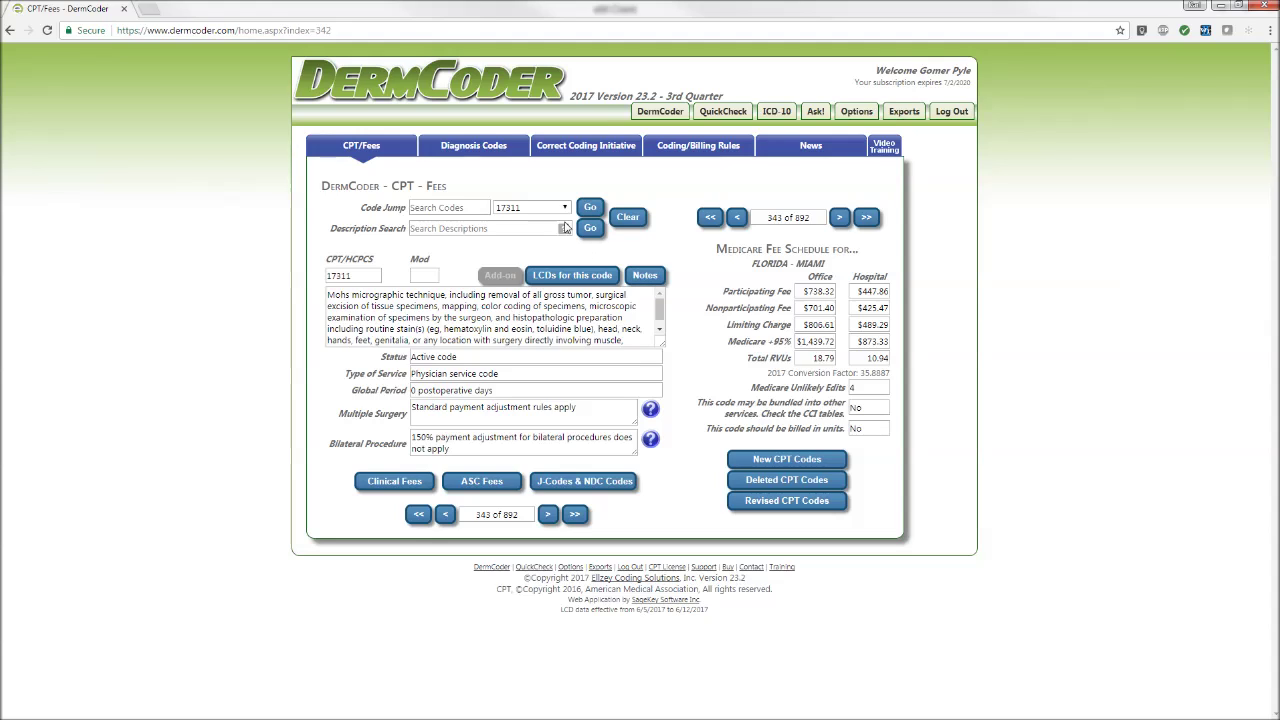
pyautogui.click(592, 276)
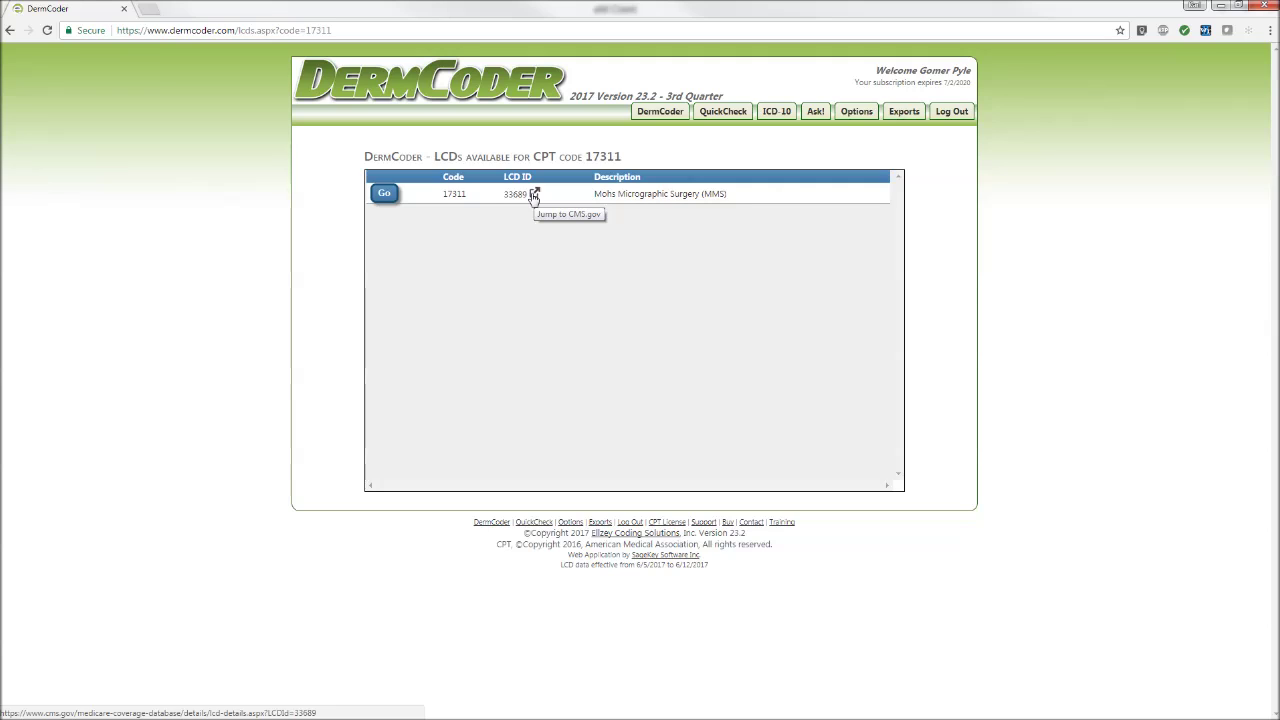
pyautogui.click(389, 196)
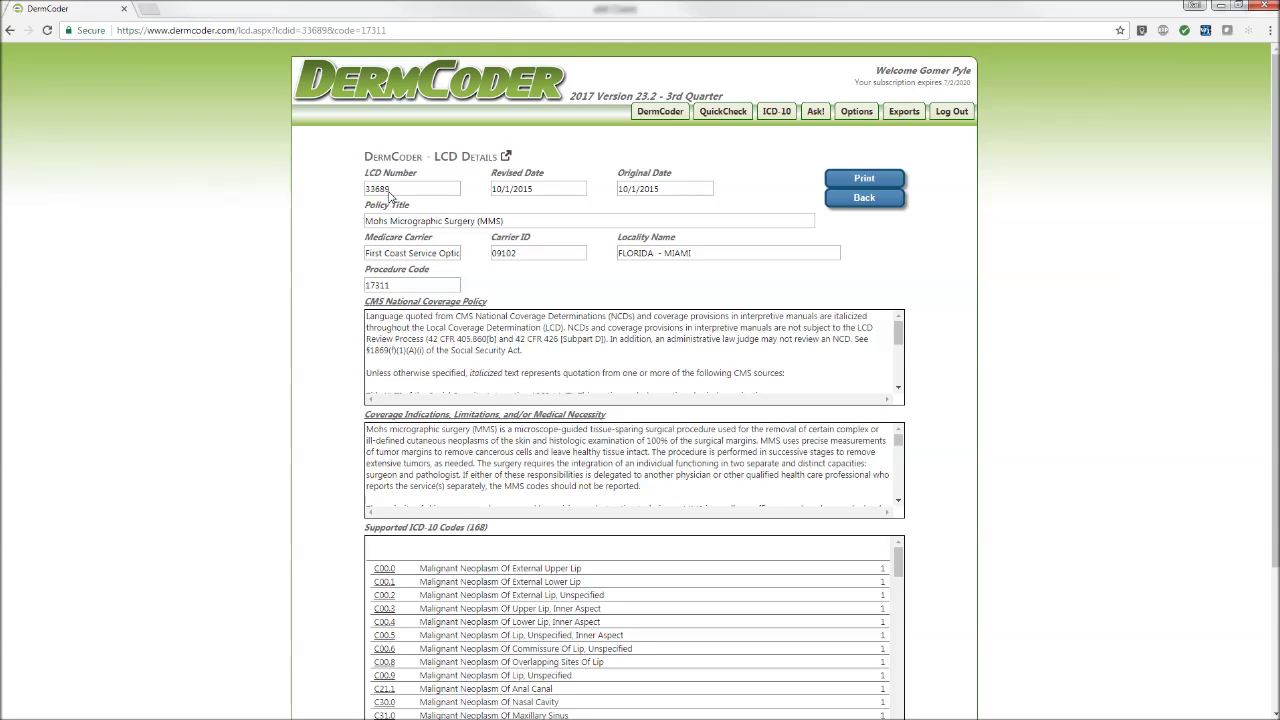
pyautogui.click(647, 112)
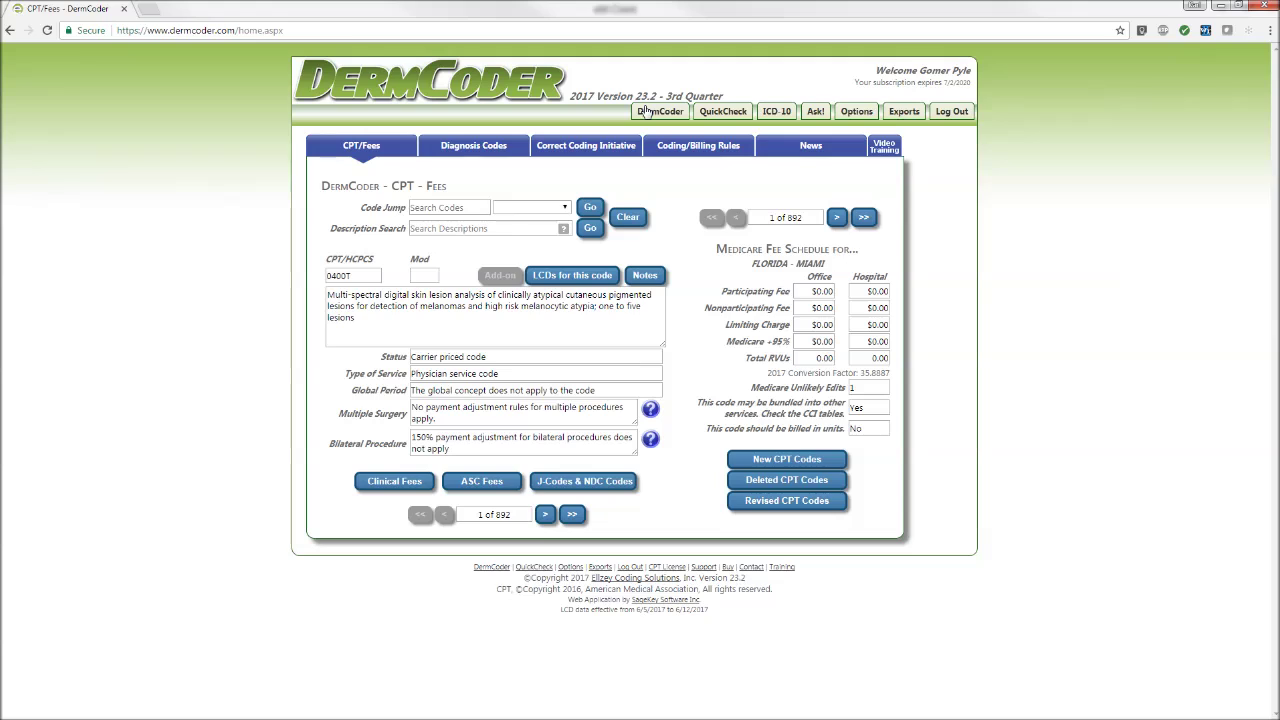
# Step: Look up CPT code 17003 and check which primary code its add-on information lists
pyautogui.click(426, 206)
pyautogui.write('17003')
pyautogui.click(589, 207)
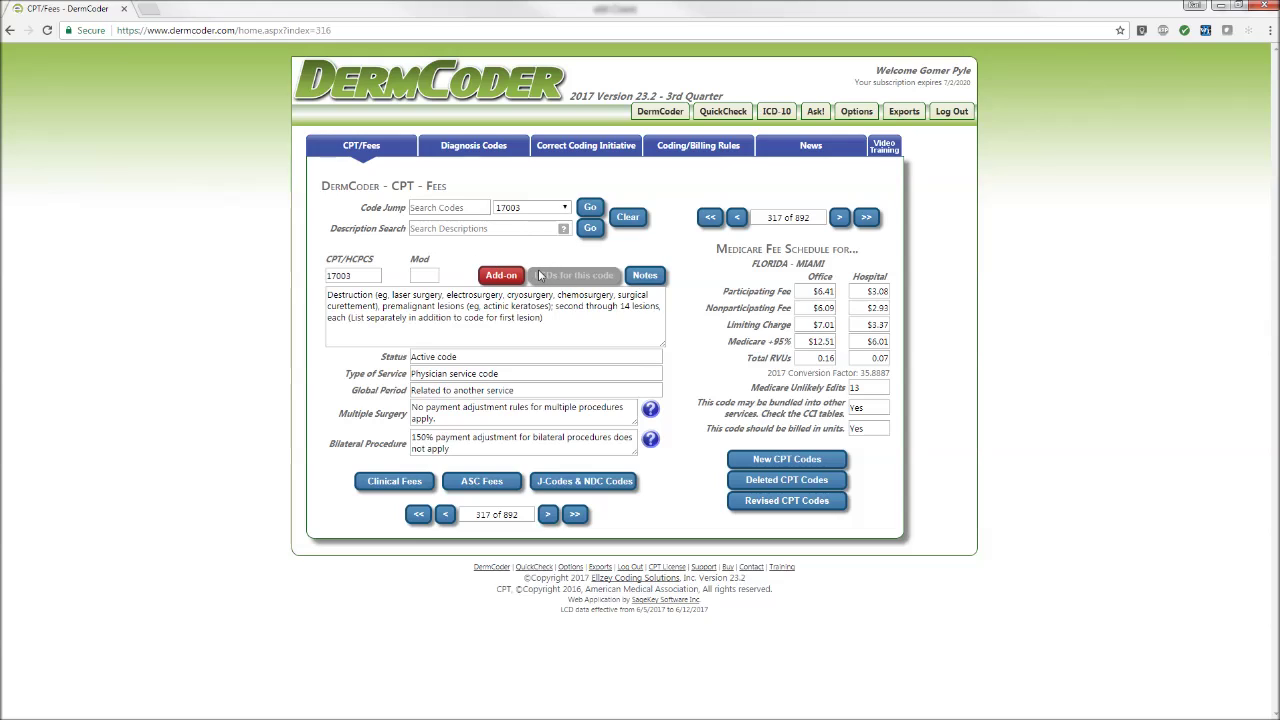
pyautogui.click(495, 277)
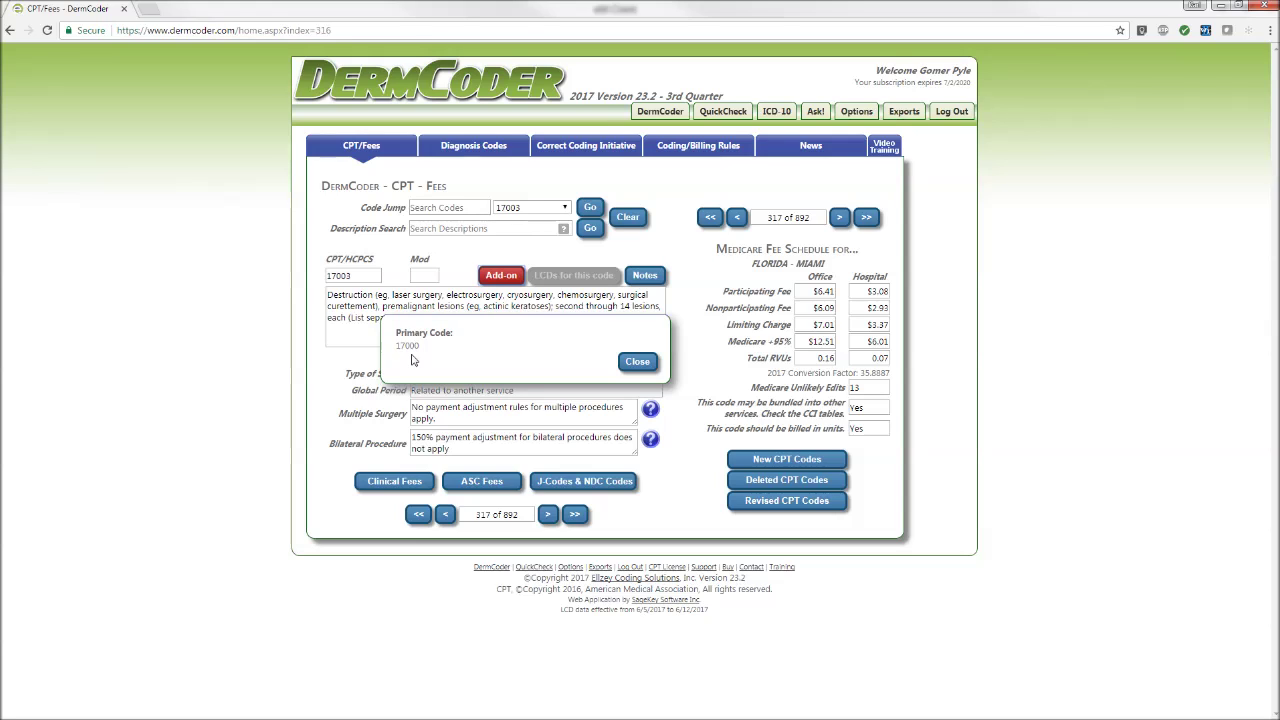
pyautogui.click(637, 362)
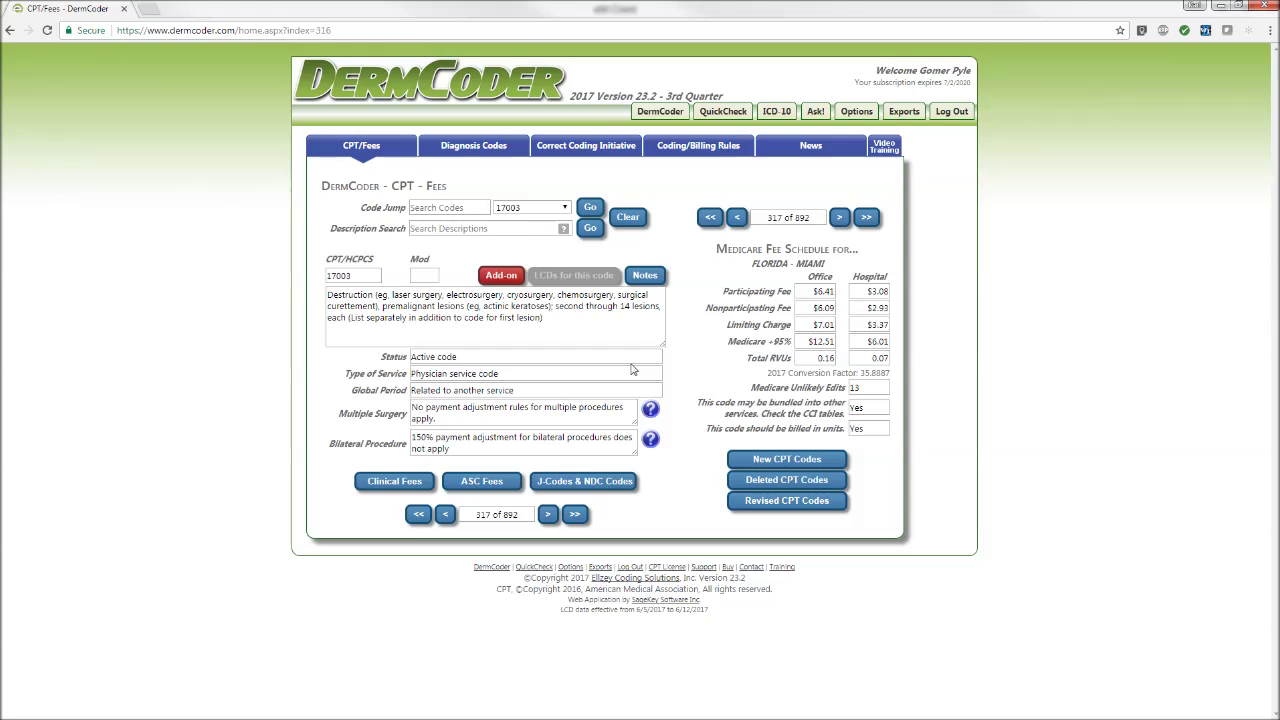
# Step: Start a new note for CPT code 17003 with United Healthcare as the carrier
pyautogui.click(645, 276)
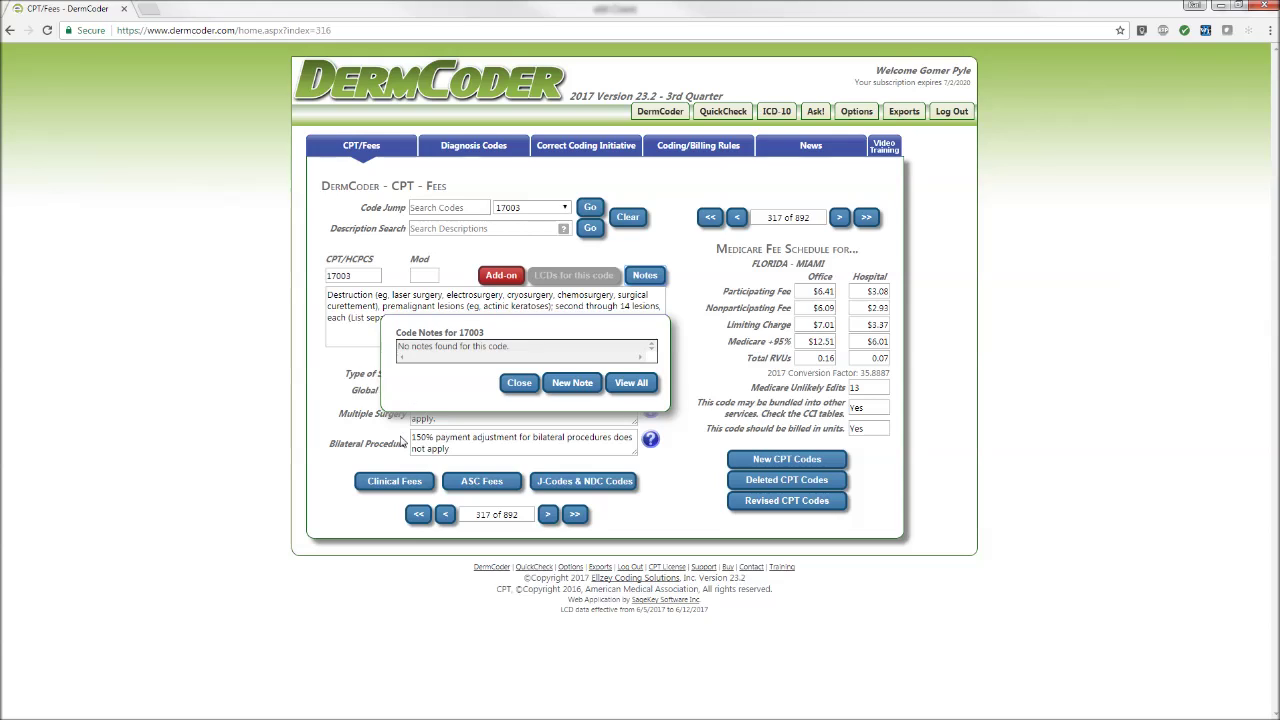
pyautogui.click(579, 393)
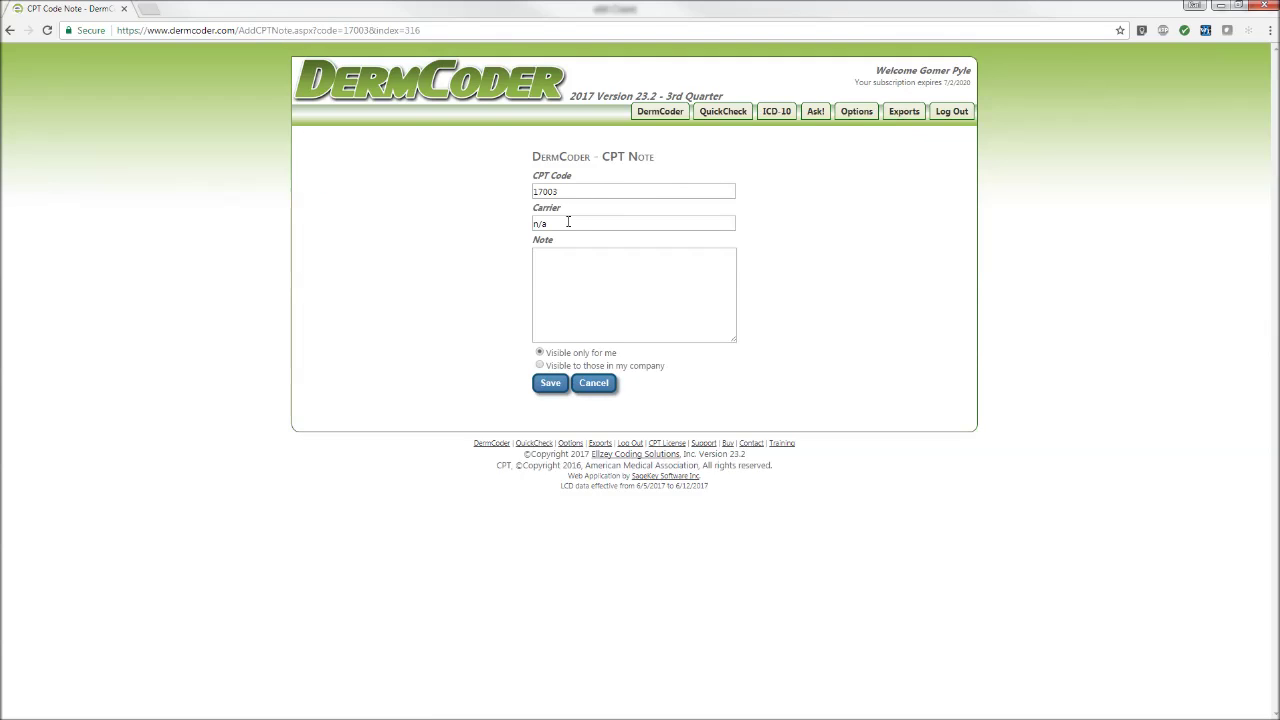
pyautogui.moveTo(568, 223); pyautogui.dragTo(470, 216)
pyautogui.write('United Healthcare')
# Step: Enter the note "Requires appeals on anything more than 10 units.", make it visible to those in the company, and save it
pyautogui.click(632, 273)
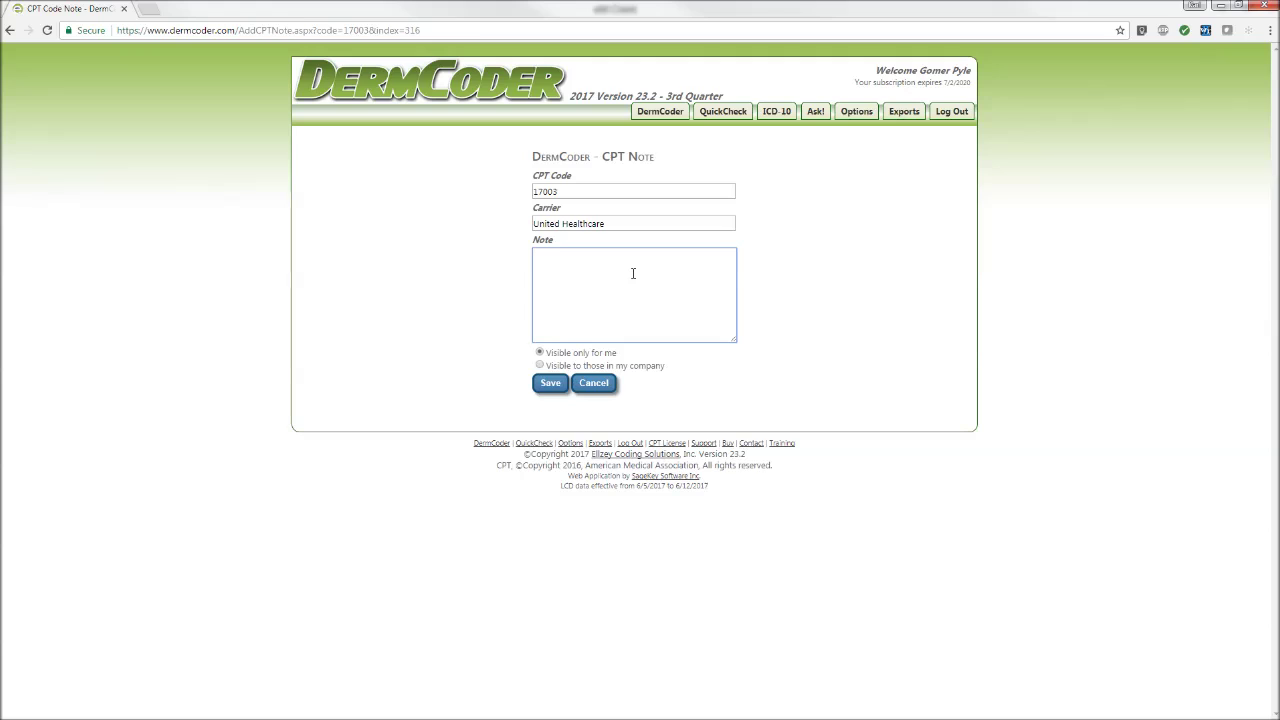
pyautogui.write('Rea')
pyautogui.write('uires')
pyautogui.write(' appeals on')
pyautogui.write(' anty')
pyautogui.press('BackSpace')
pyautogui.write('ything more than 1o u')
pyautogui.press('BackSpace')
pyautogui.press('BackSpace')
pyautogui.press('BackSpace')
pyautogui.write('0 unites.')
pyautogui.write('s')
pyautogui.click(540, 366)
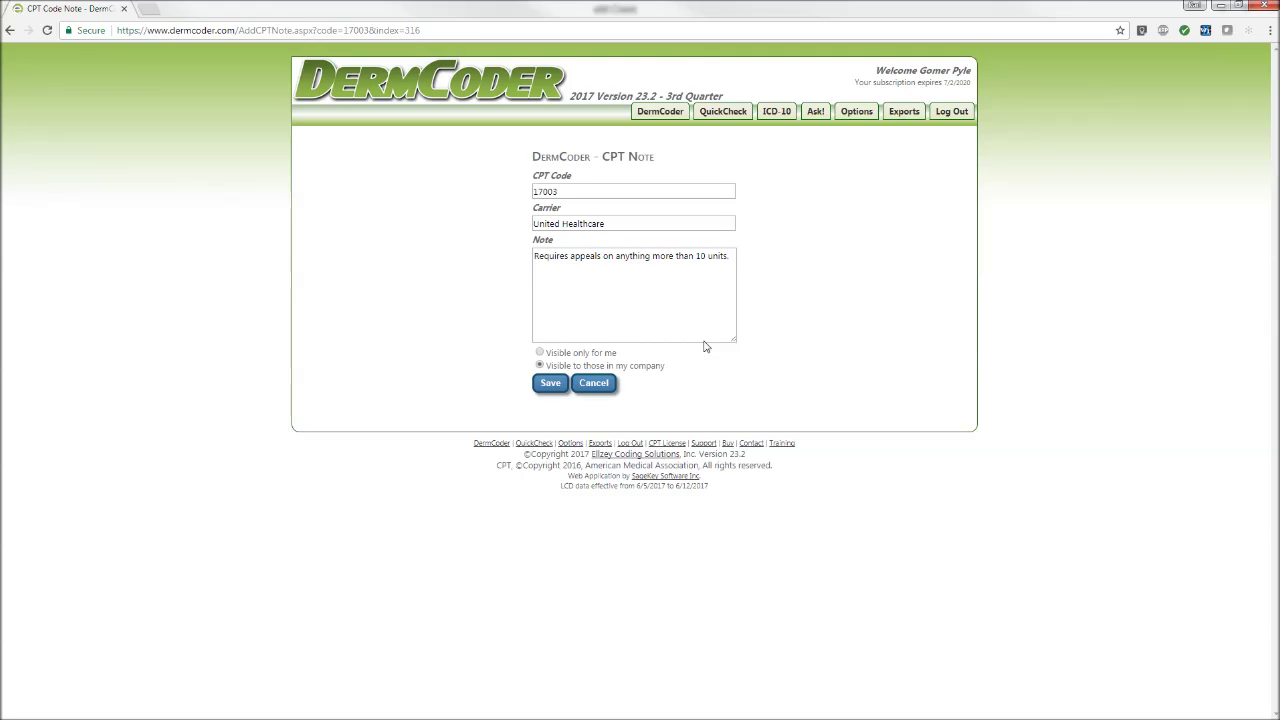
pyautogui.click(551, 387)
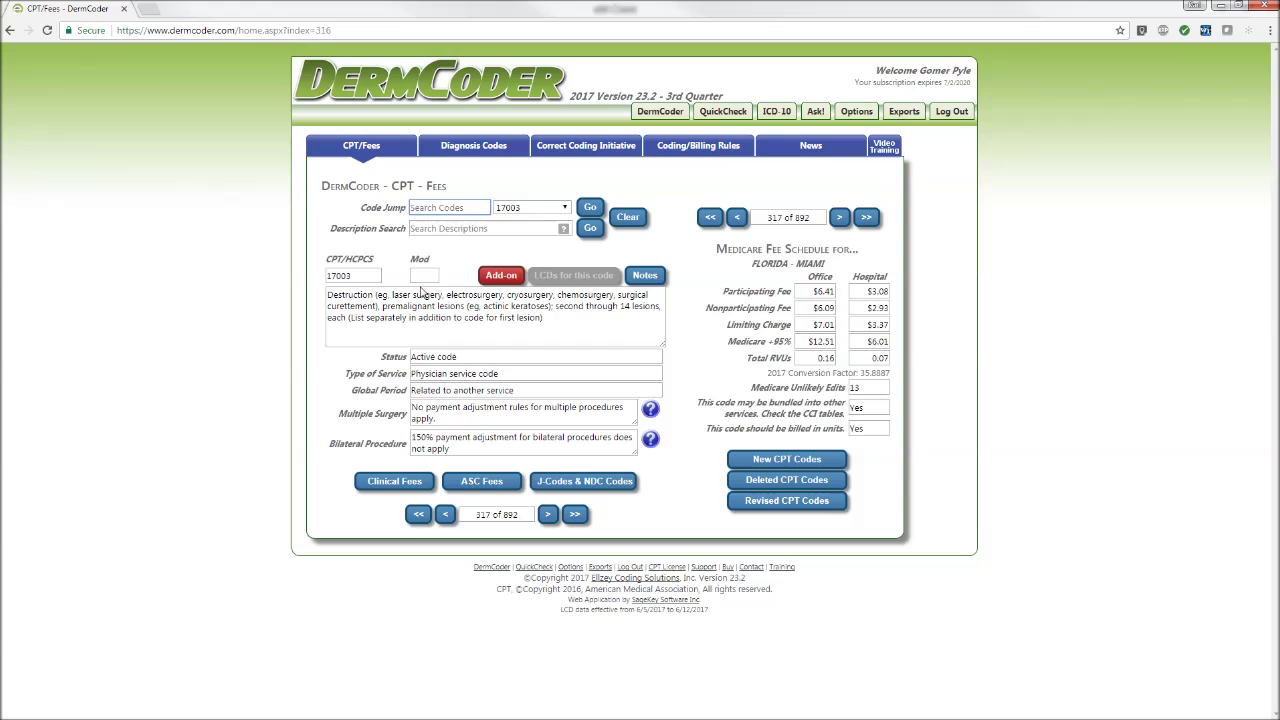
# Step: Add and save a second note for code 17003 with carrier BCBS of Florida and text "Will not pay for anything other than L57.0"
pyautogui.click(647, 279)
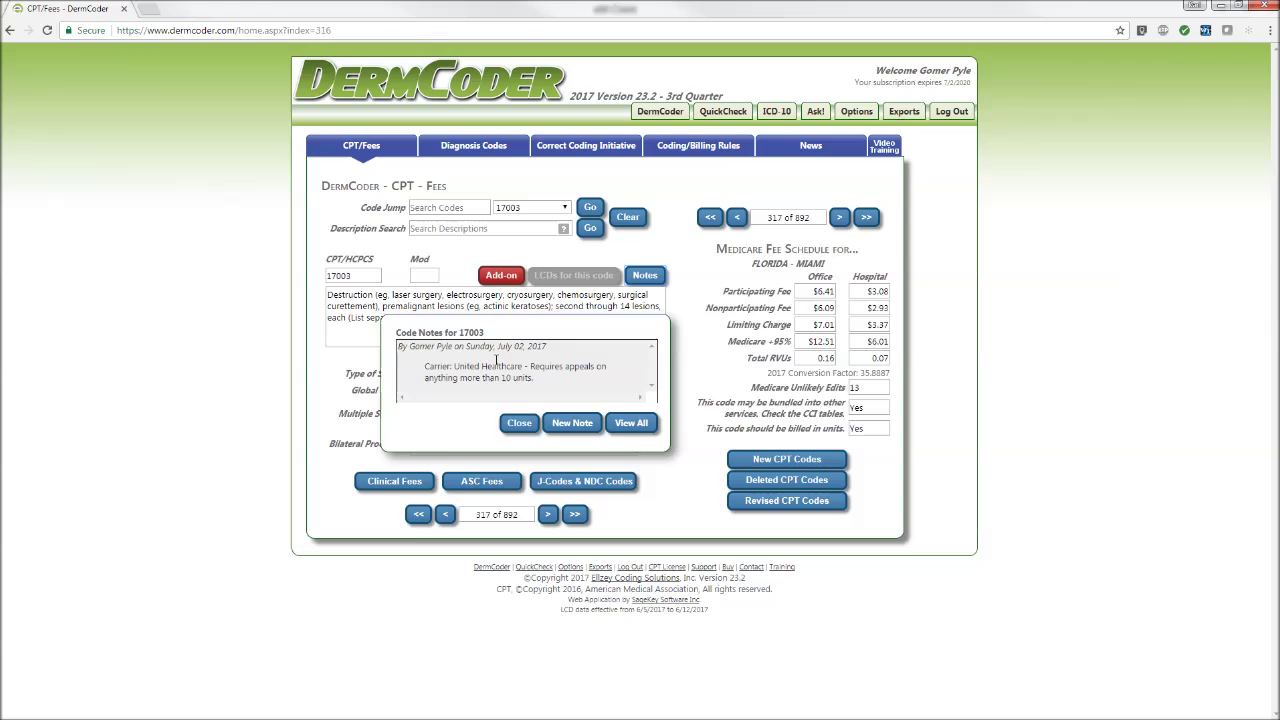
pyautogui.click(575, 422)
pyautogui.click(566, 220)
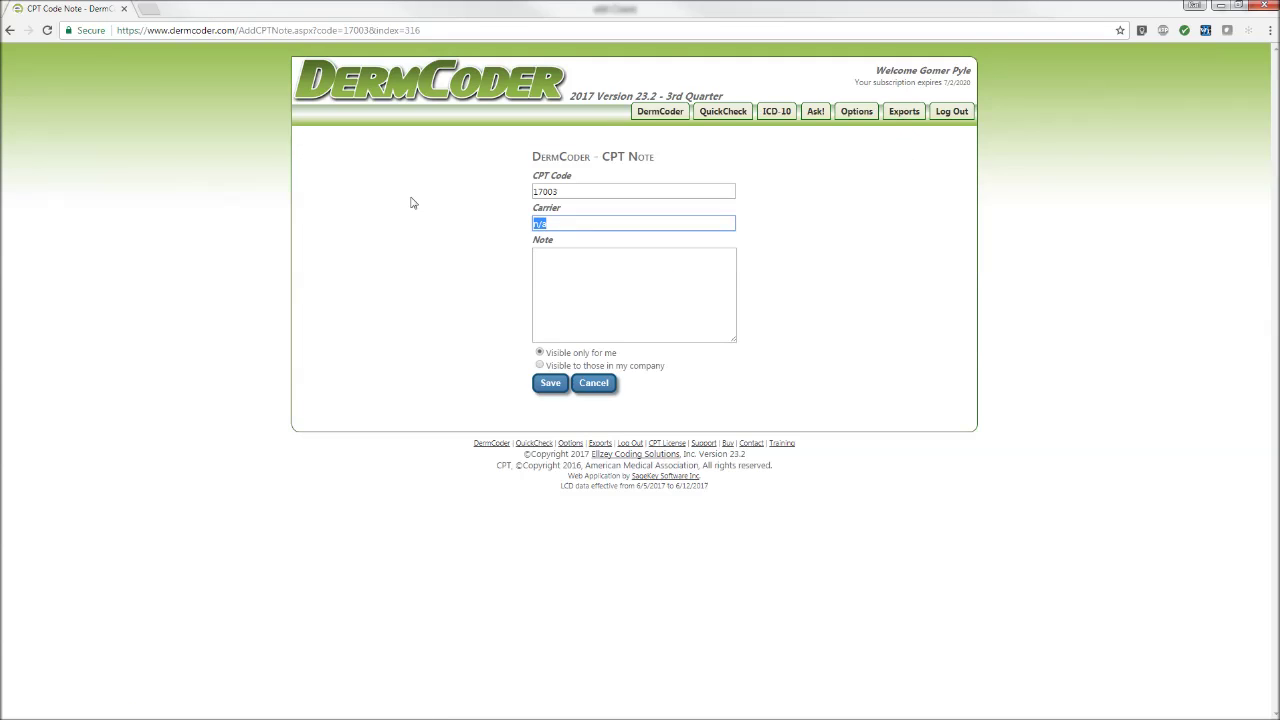
pyautogui.write('BCBS of Florida')
pyautogui.press('Tab')
pyautogui.write('Will not pay ')
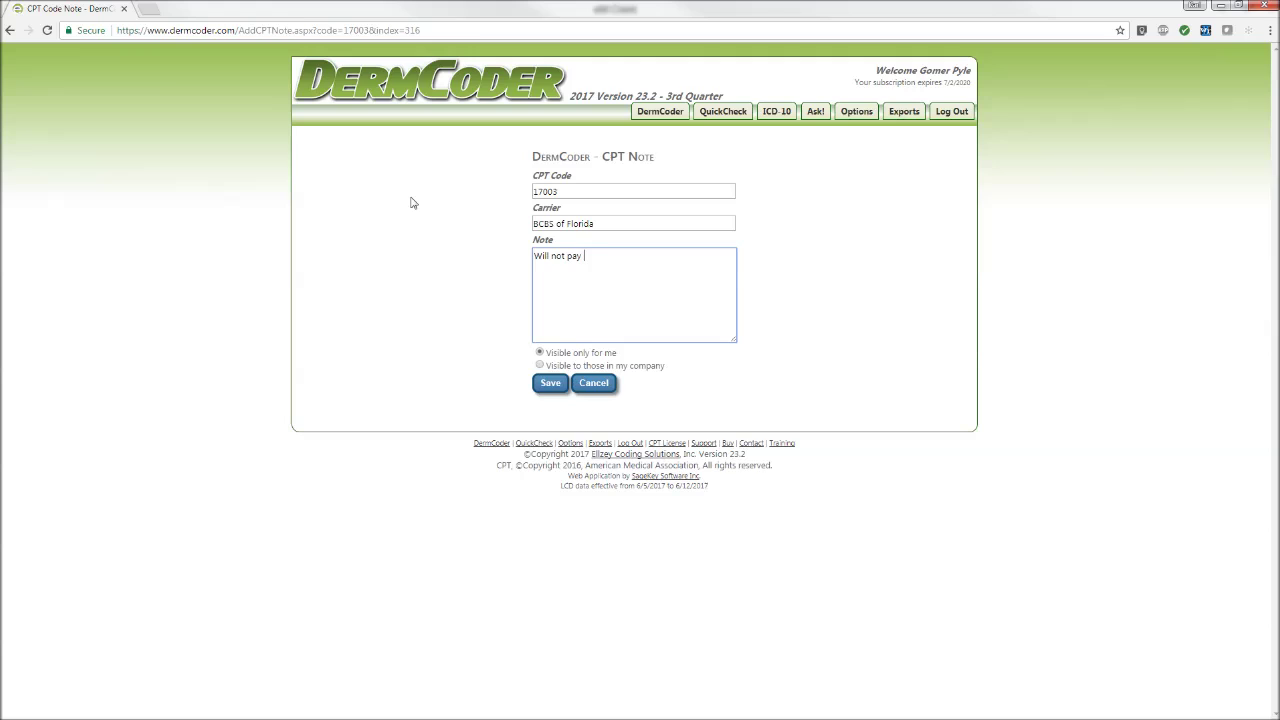
pyautogui.write('for anything otehr')
pyautogui.press('BackSpace')
pyautogui.press('BackSpace')
pyautogui.press('BackSpace')
pyautogui.write('her than LF57')
pyautogui.click(561, 386)
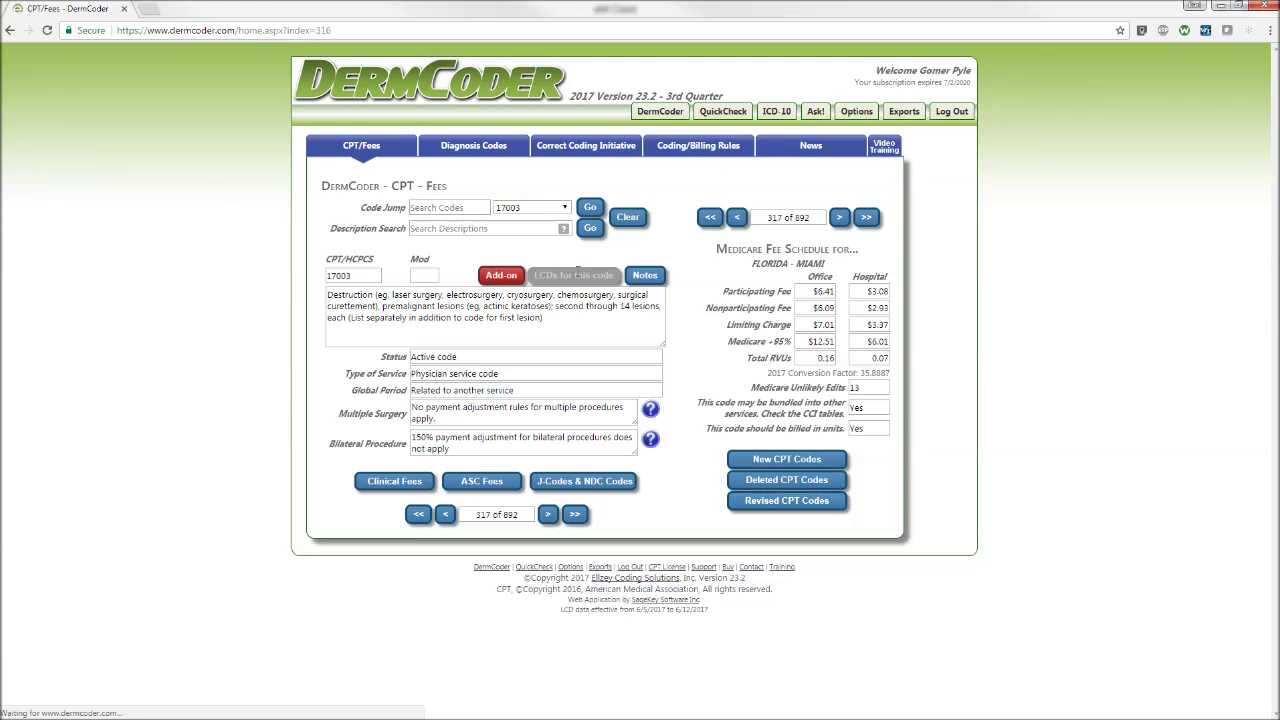
# Step: Review the notes for code 17003, view the full list of CPT notes, and return to the CPT fees page
pyautogui.click(645, 275)
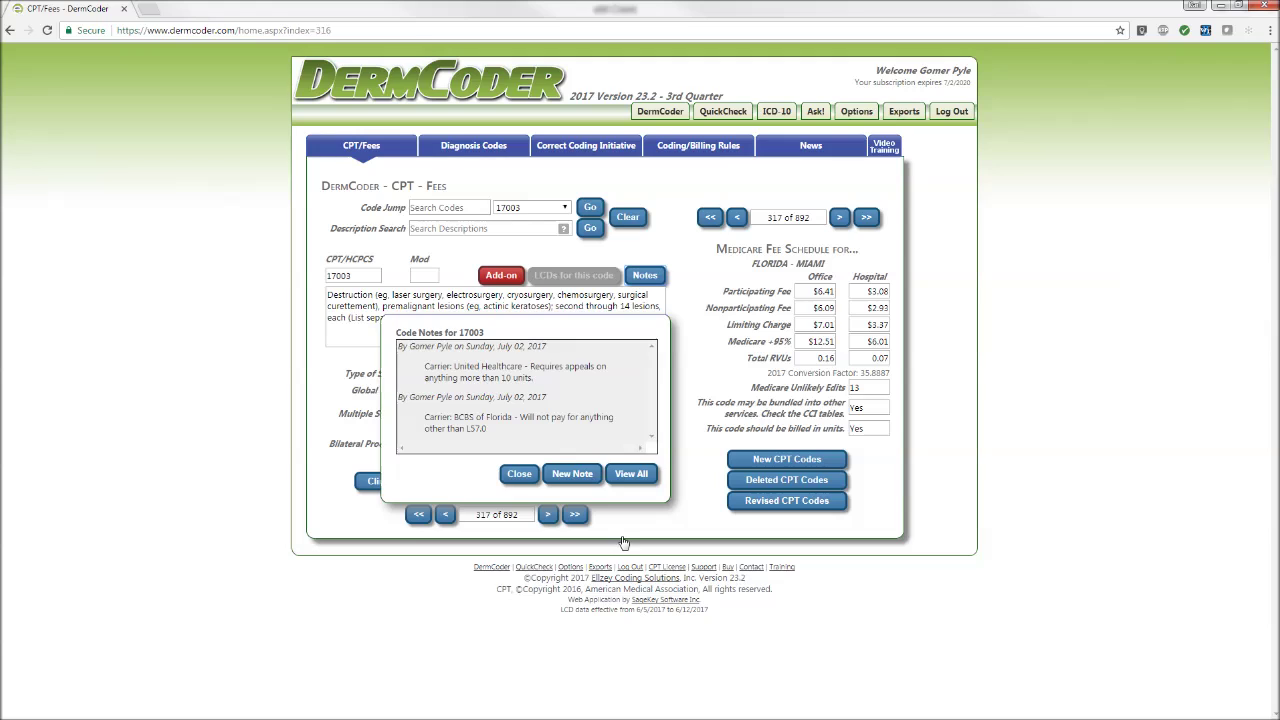
pyautogui.click(629, 475)
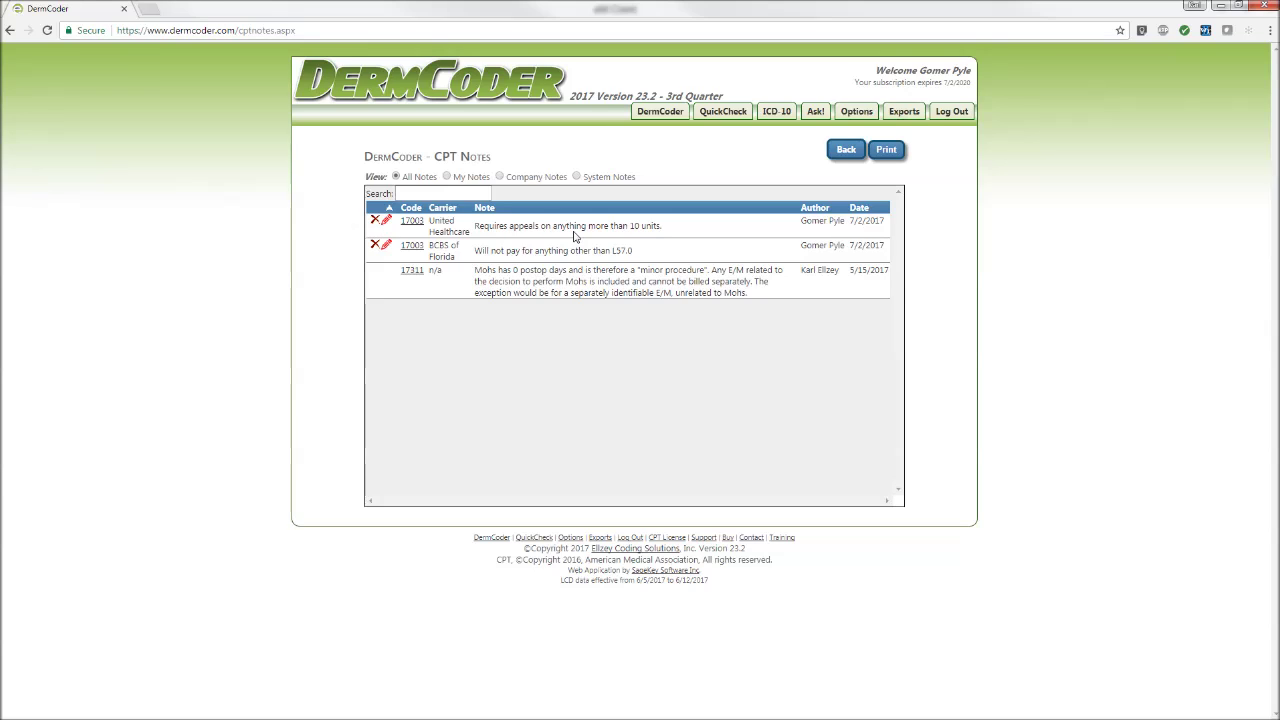
pyautogui.click(648, 118)
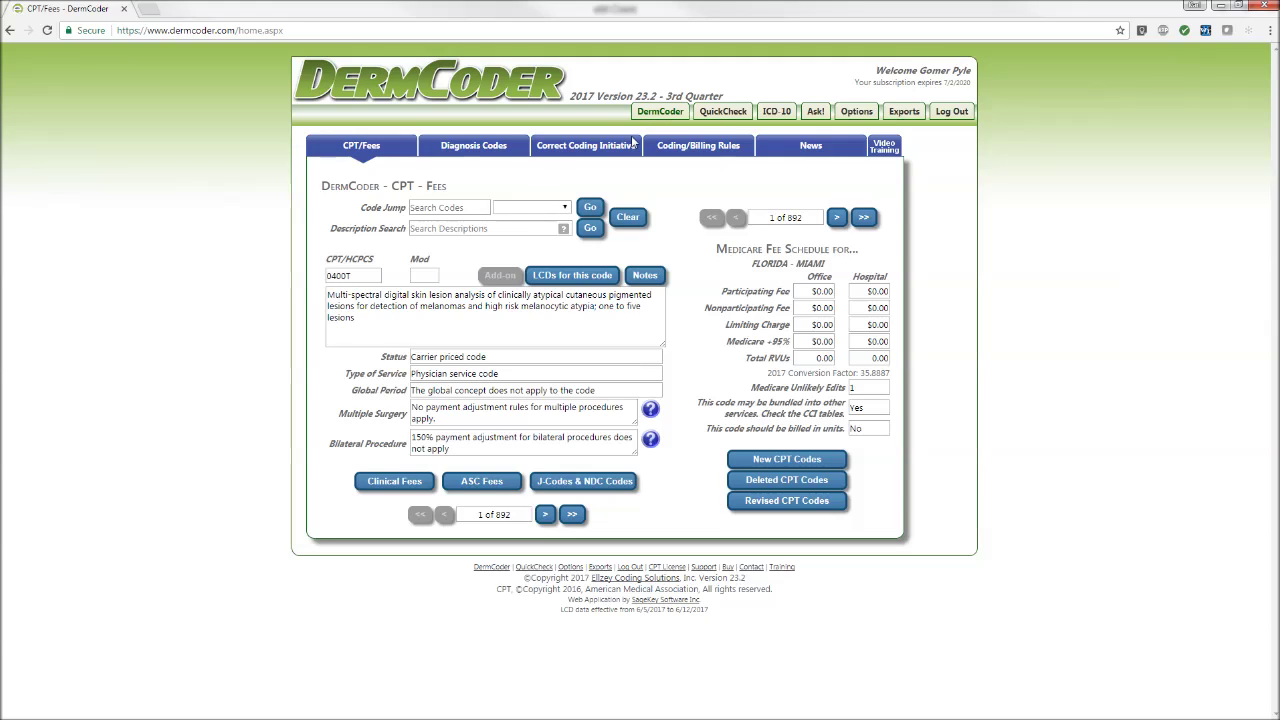
# Step: View the new, deleted and revised CPT code lists, and return to the CPT fees page
pyautogui.click(765, 460)
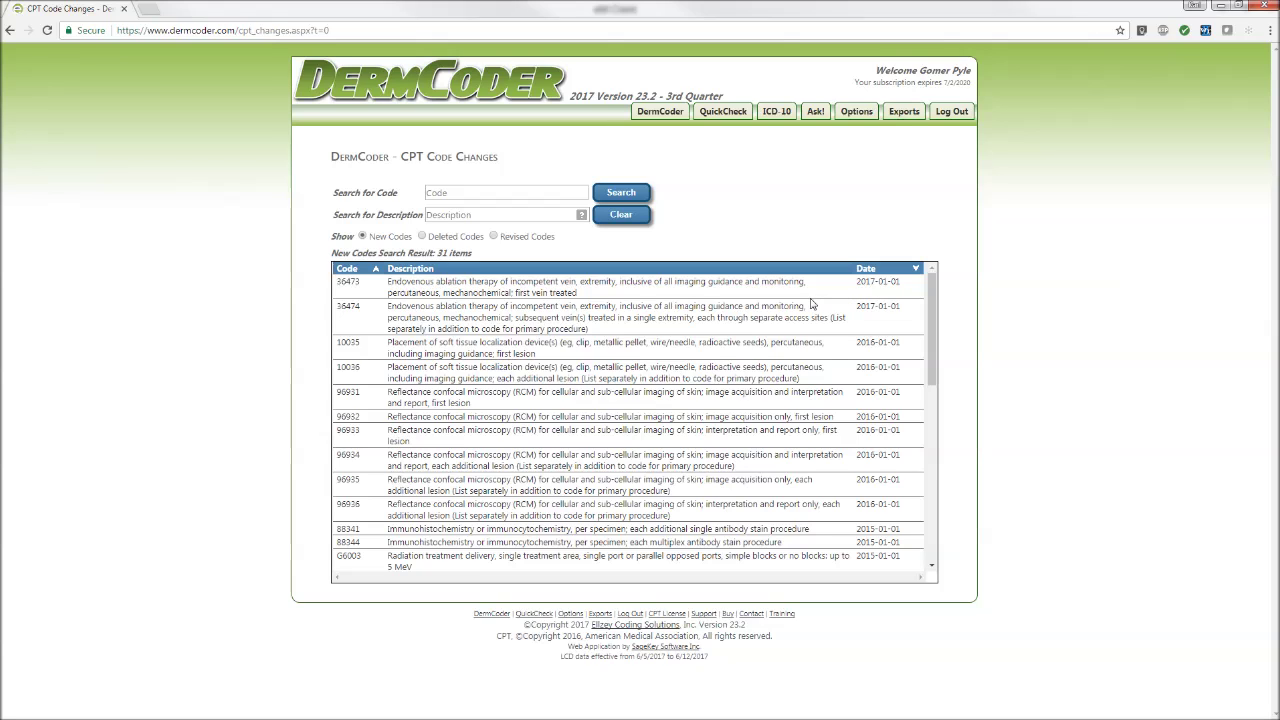
pyautogui.click(421, 238)
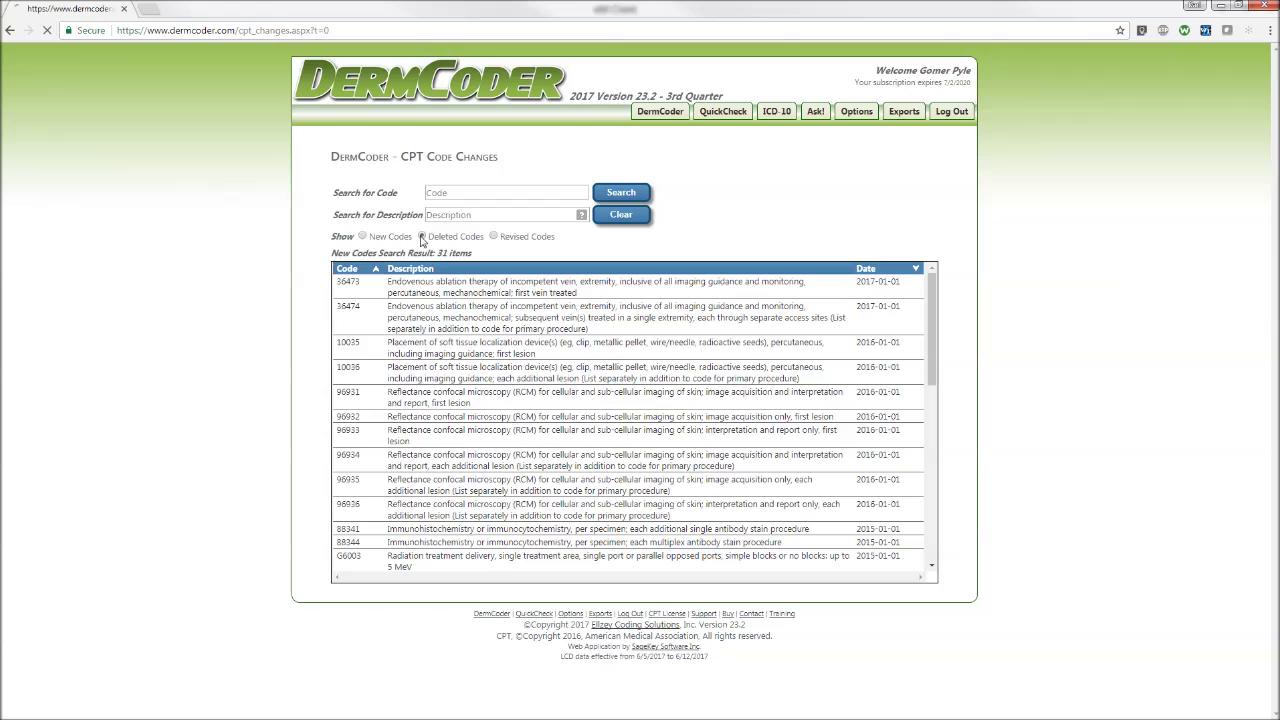
pyautogui.click(493, 237)
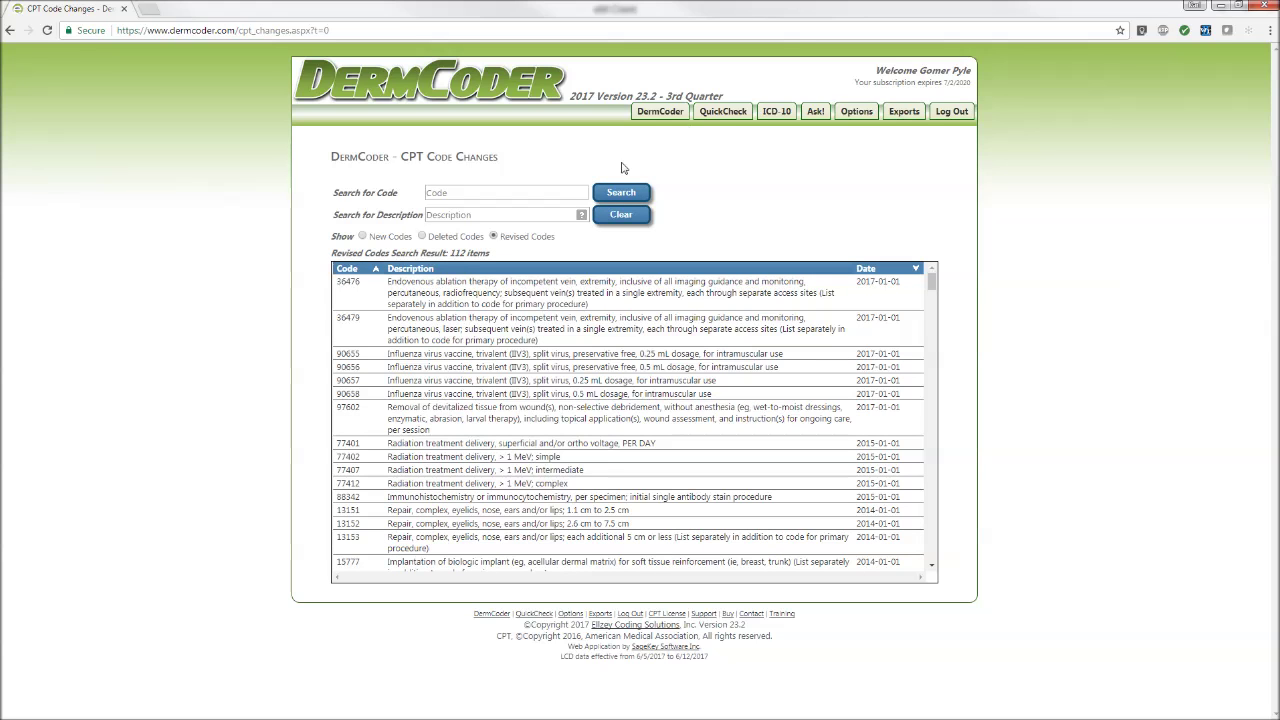
pyautogui.click(673, 114)
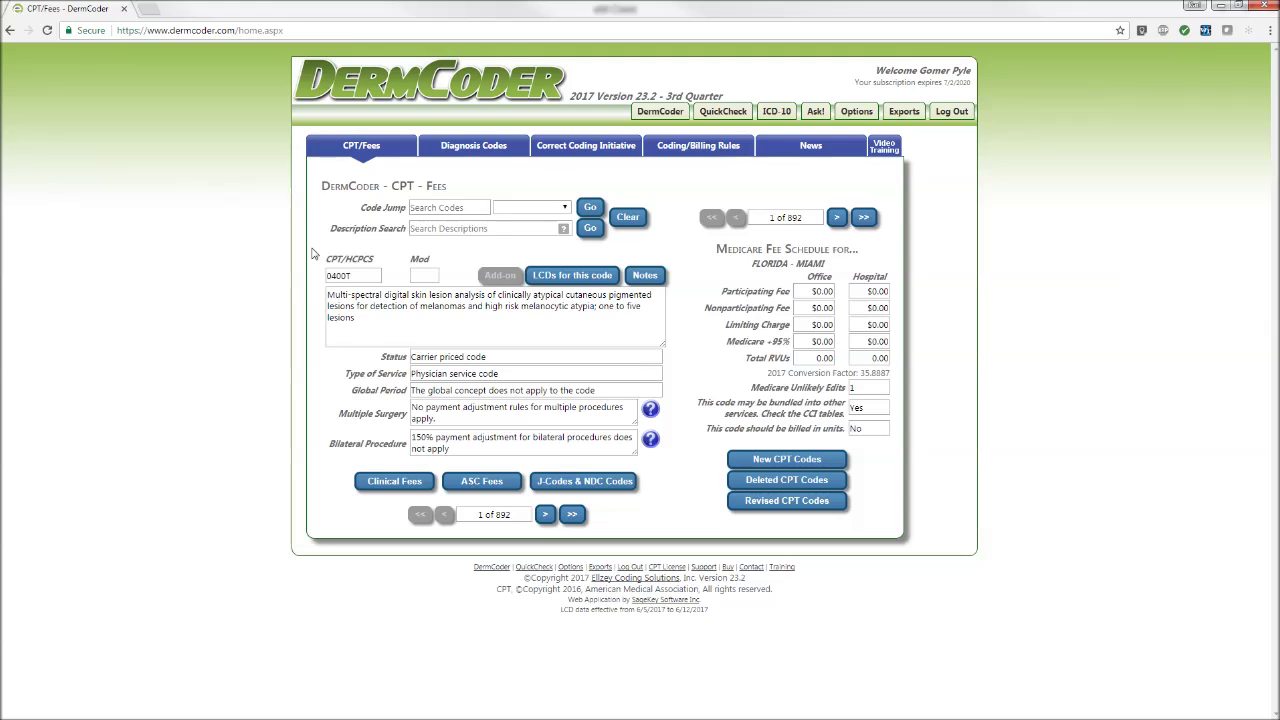
# Step: Choose the 2014 Version 20.3 - 4th Quarter (12/5/2014) database, but leave the database selection without setting it as the data source
pyautogui.click(660, 111)
pyautogui.click(614, 175)
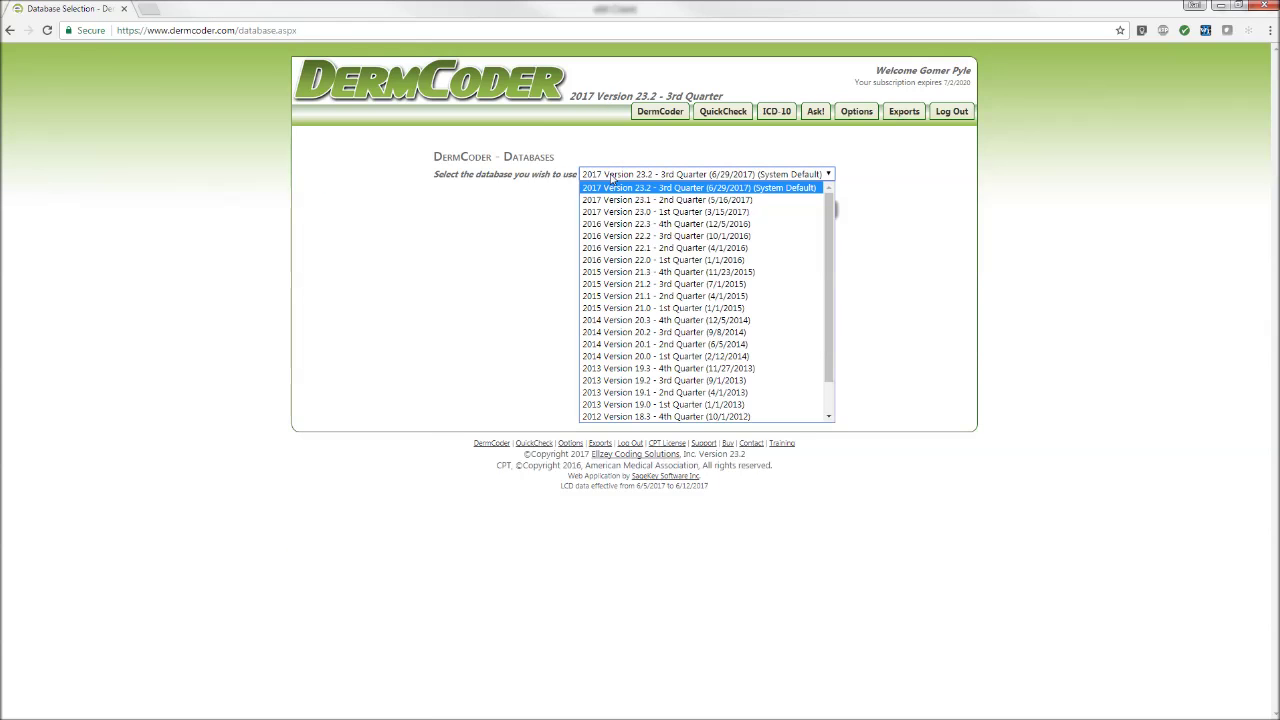
pyautogui.click(607, 320)
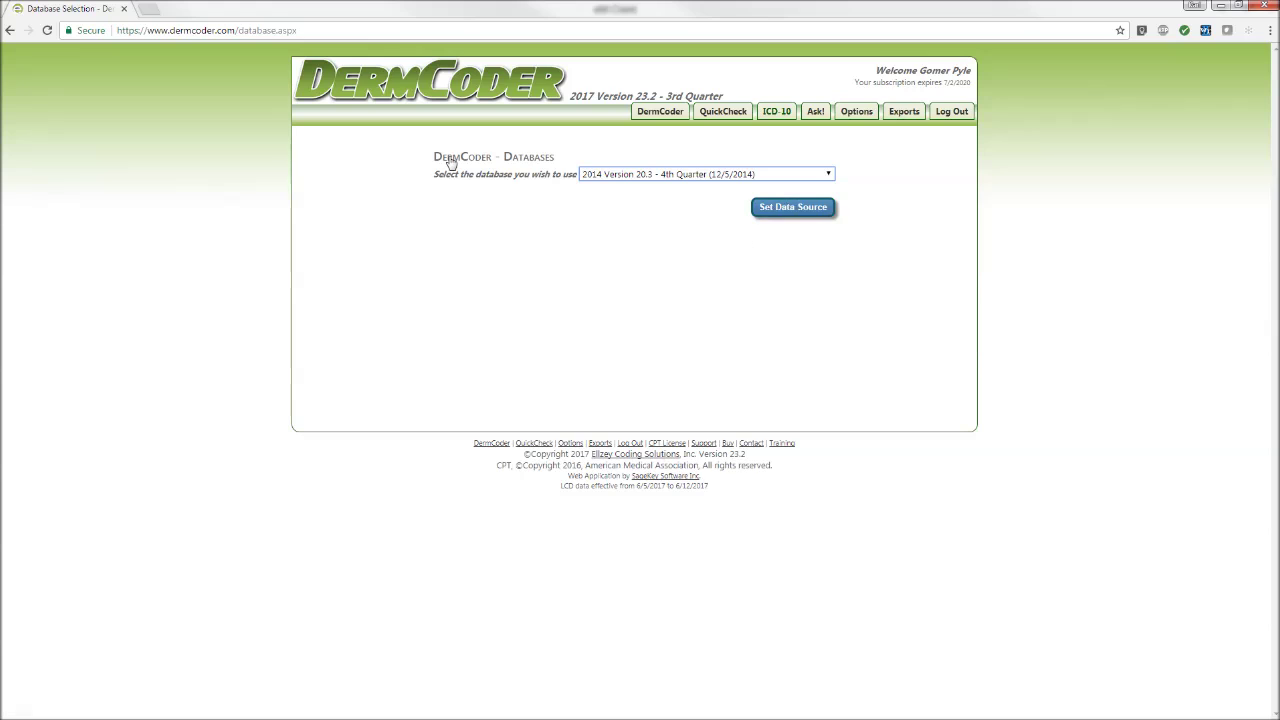
pyautogui.click(660, 116)
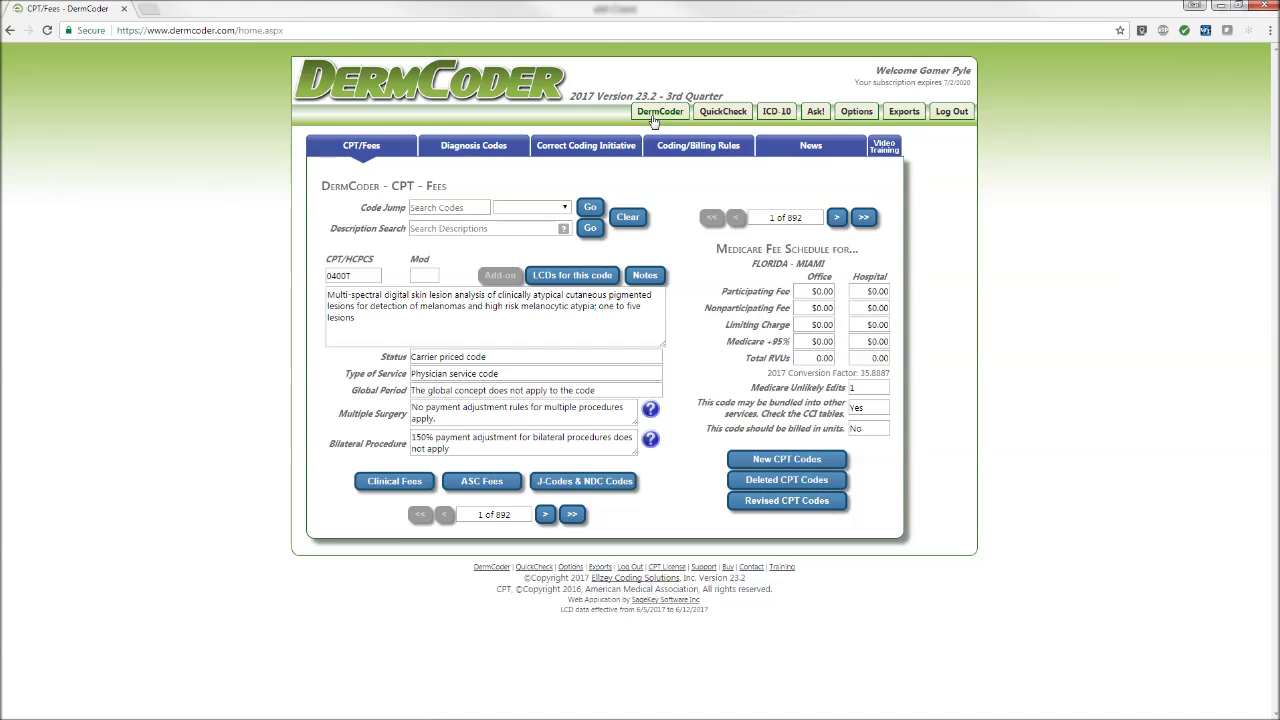
# Step: View the data export options and go back to the CPT fees page
pyautogui.click(904, 113)
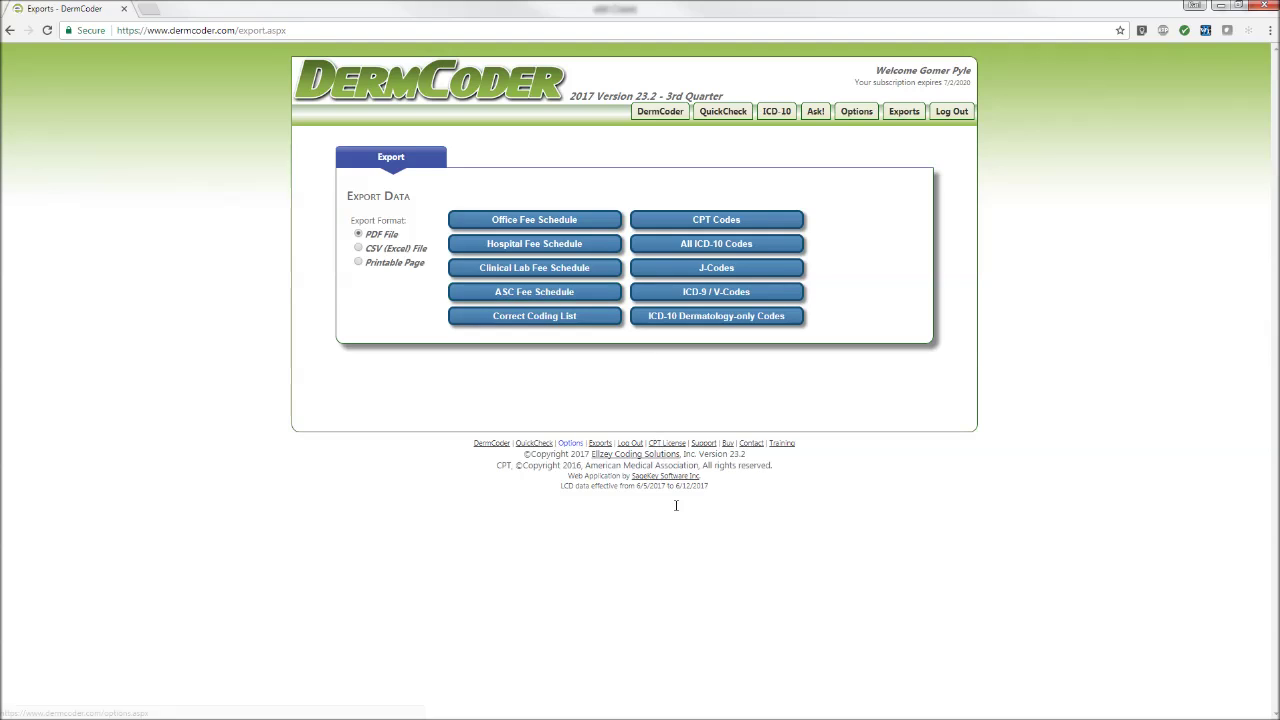
pyautogui.click(650, 113)
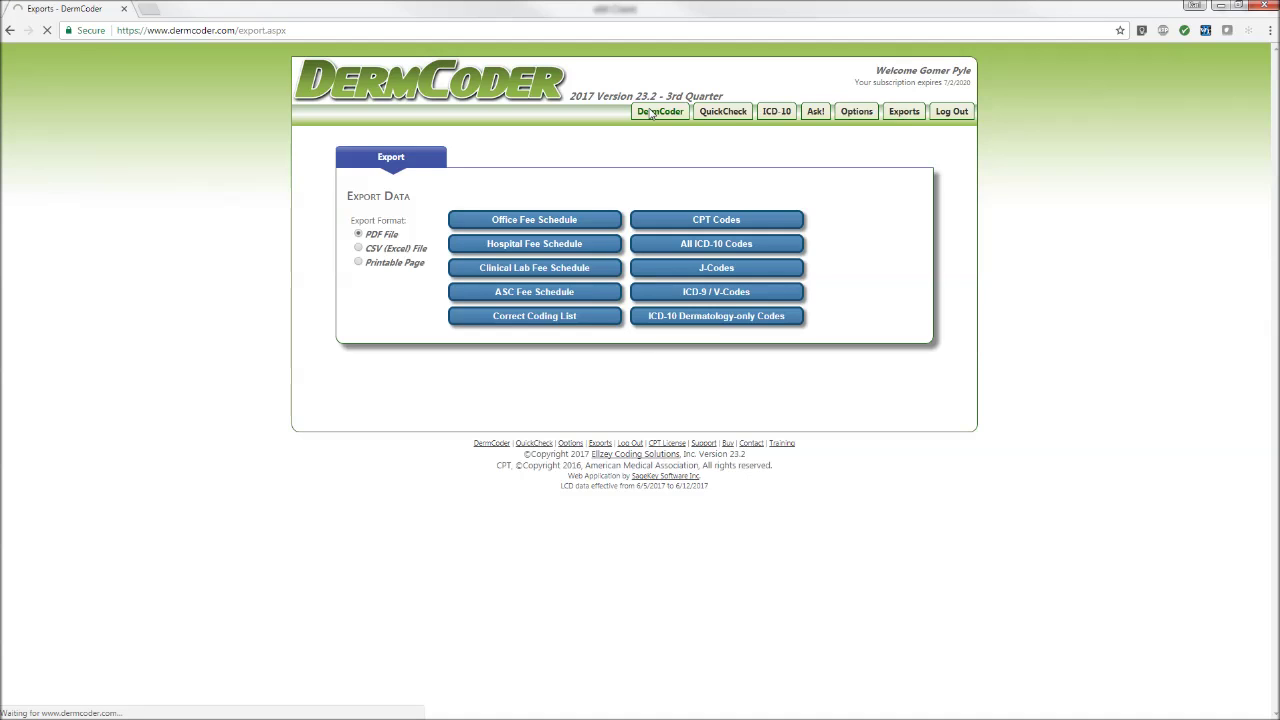